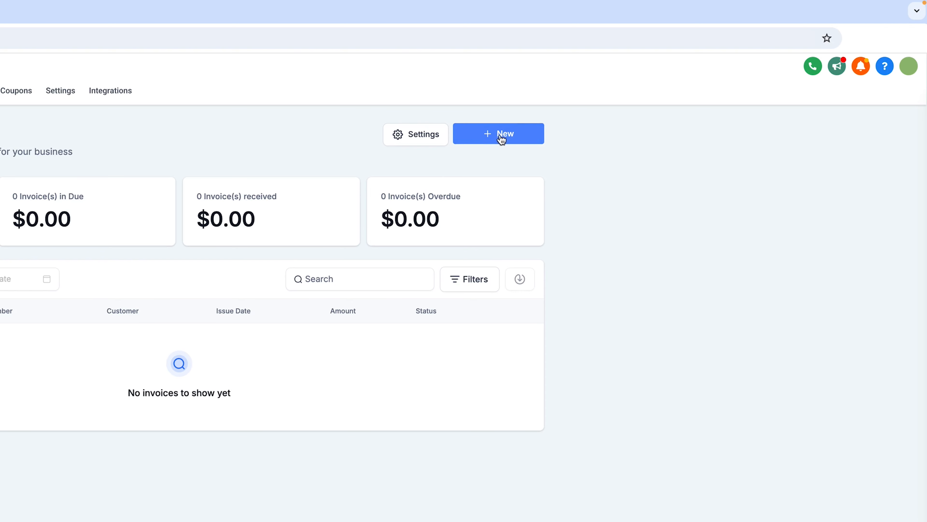
Create a new one-time invoice and bill it to the first client in the full client list.
click(501, 138)
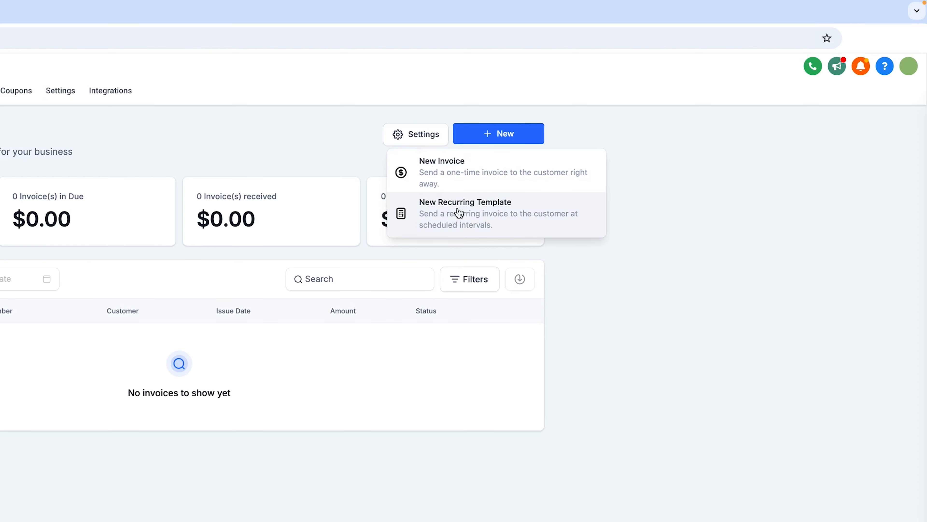
click(426, 209)
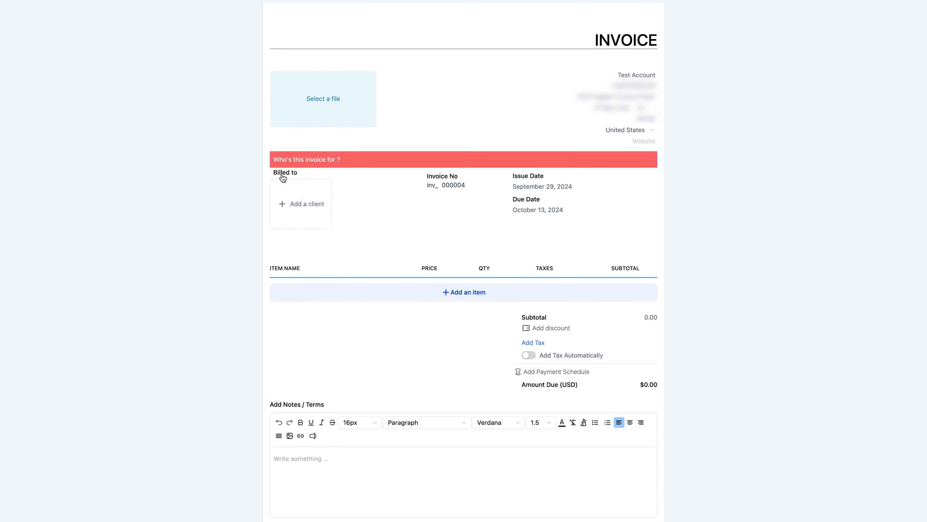
click(320, 205)
scroll(341, 348, down, 1)
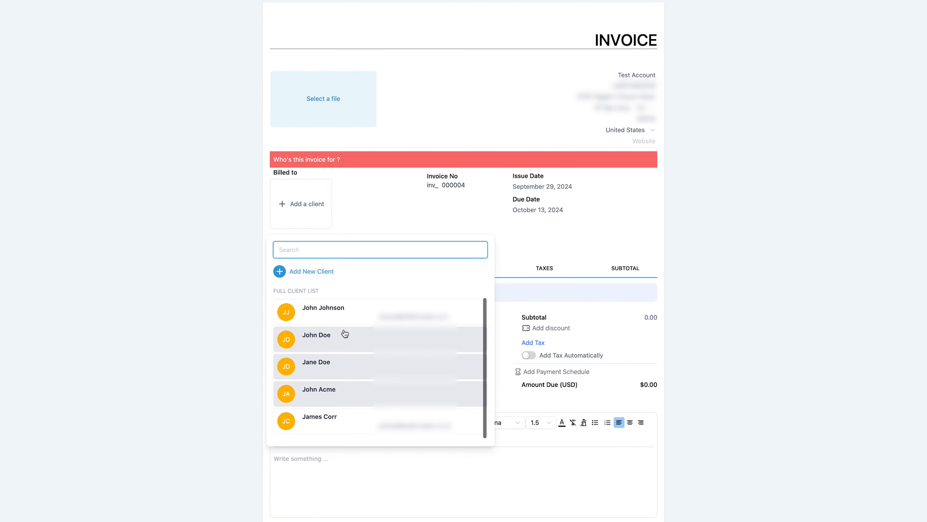
click(291, 287)
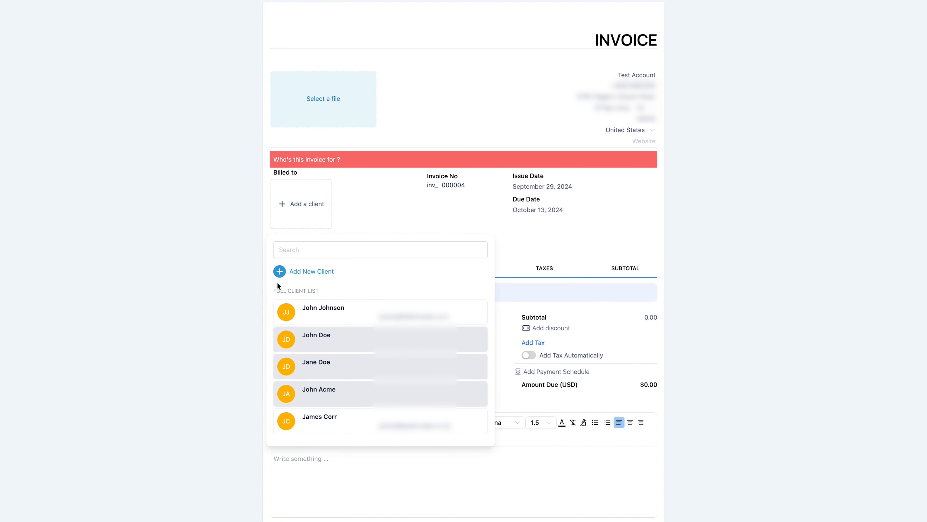
drag(275, 291, 324, 293)
click(329, 287)
click(326, 311)
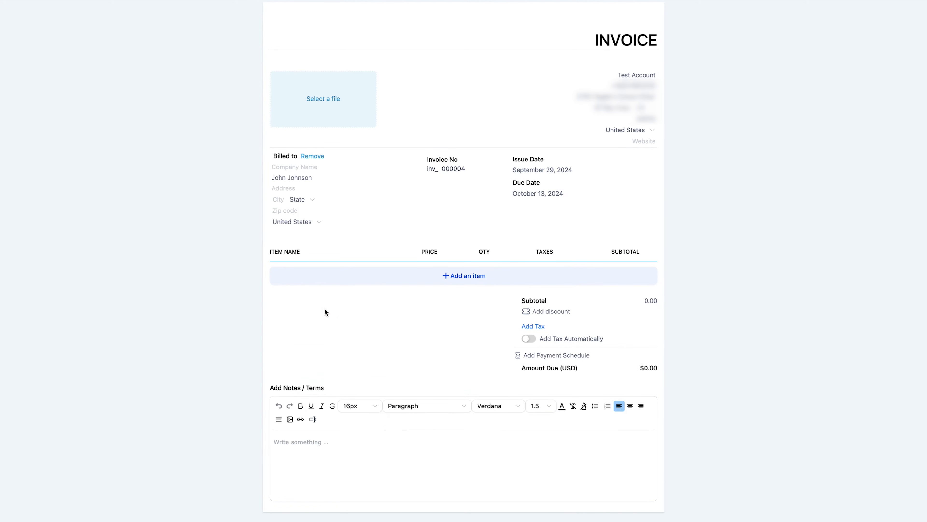
Add a new item to the invoice with product name Test and product type Digital goods.
click(482, 278)
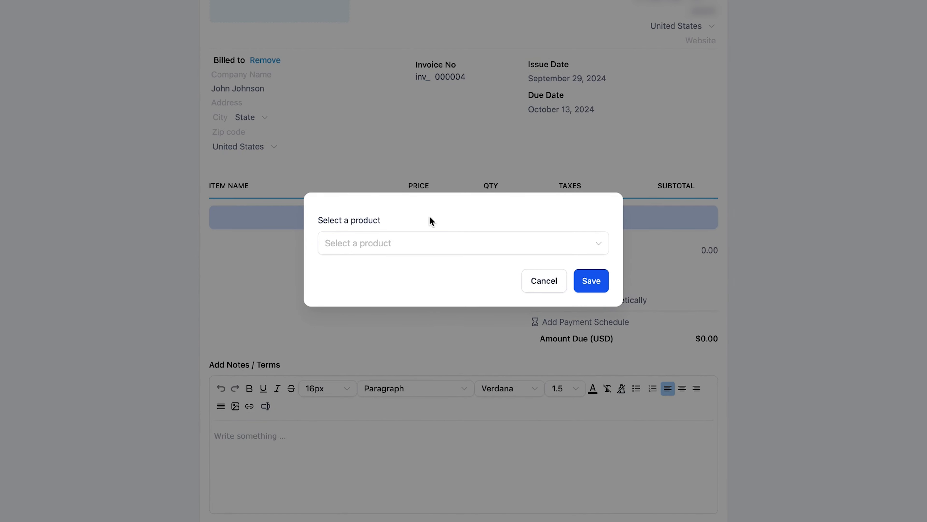
click(363, 244)
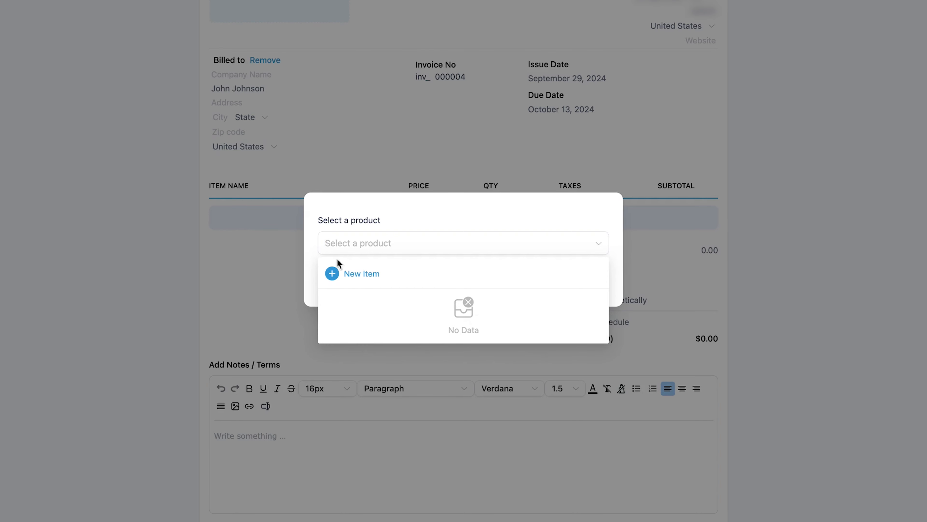
click(364, 273)
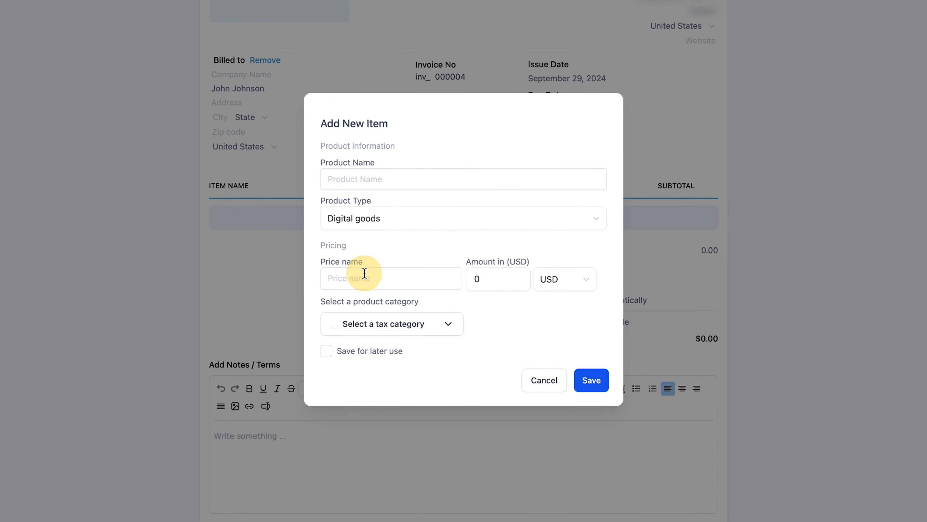
click(455, 183)
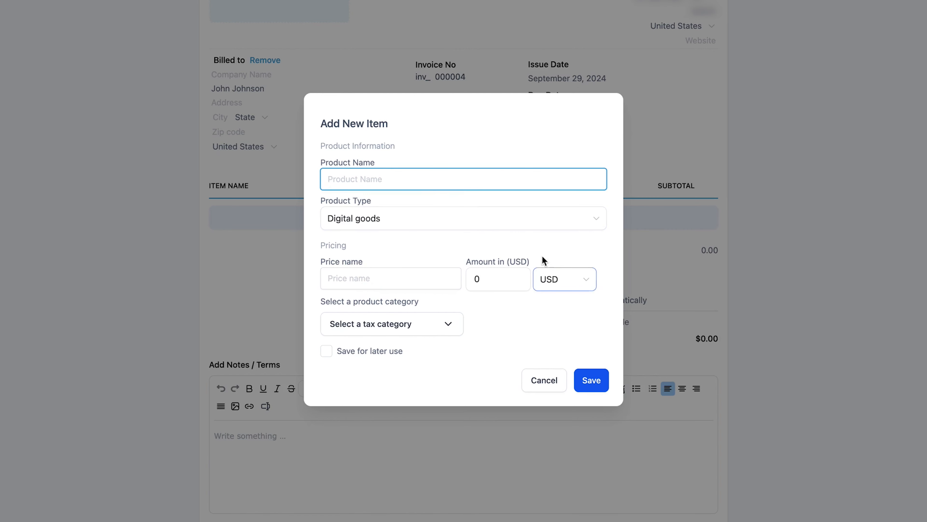
text(Test)
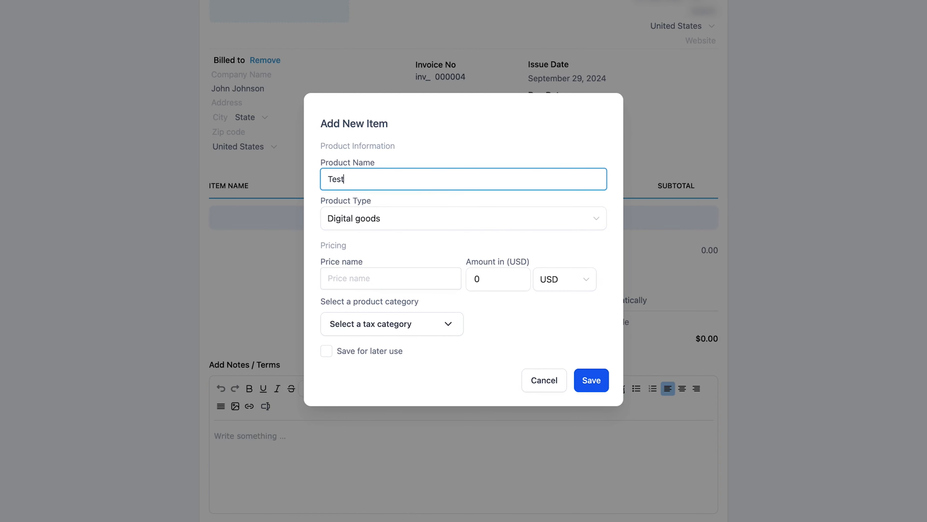
click(459, 231)
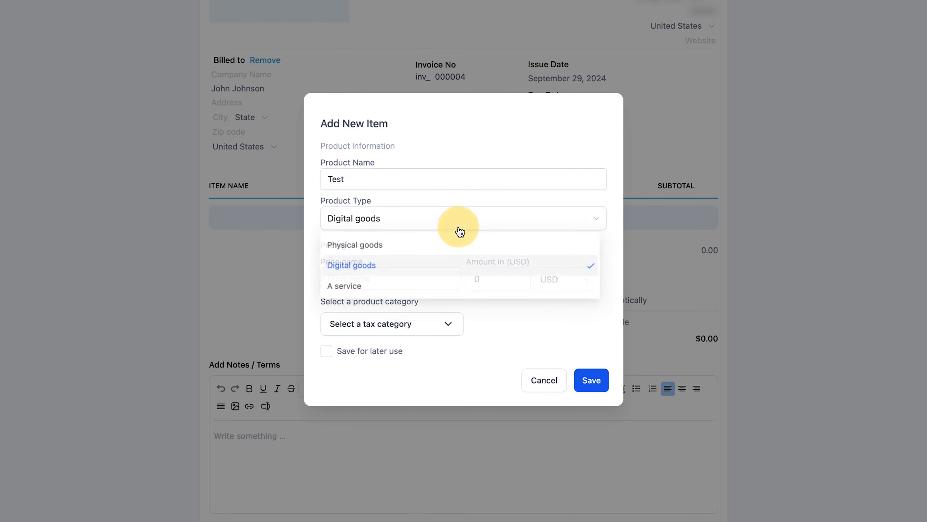
click(373, 269)
click(361, 265)
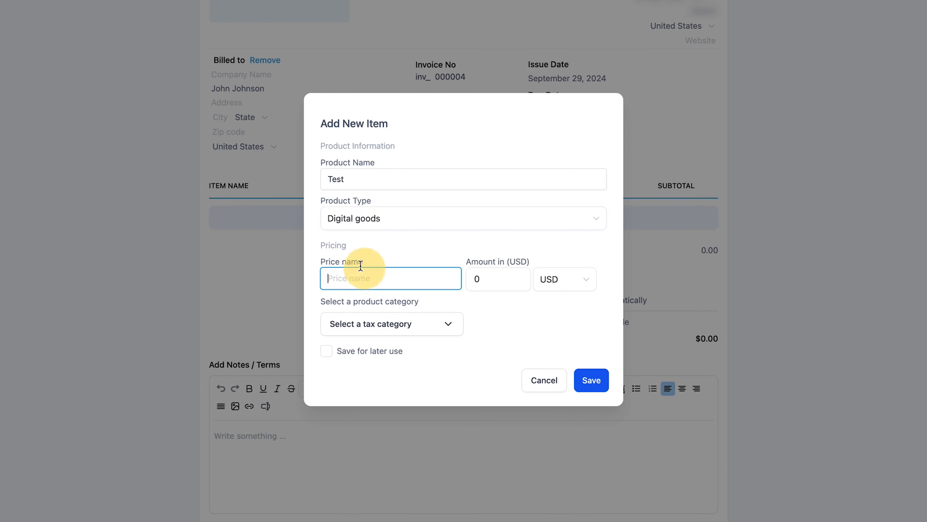
Set the new item's price name to Test and its amount to 1000 USD.
click(351, 278)
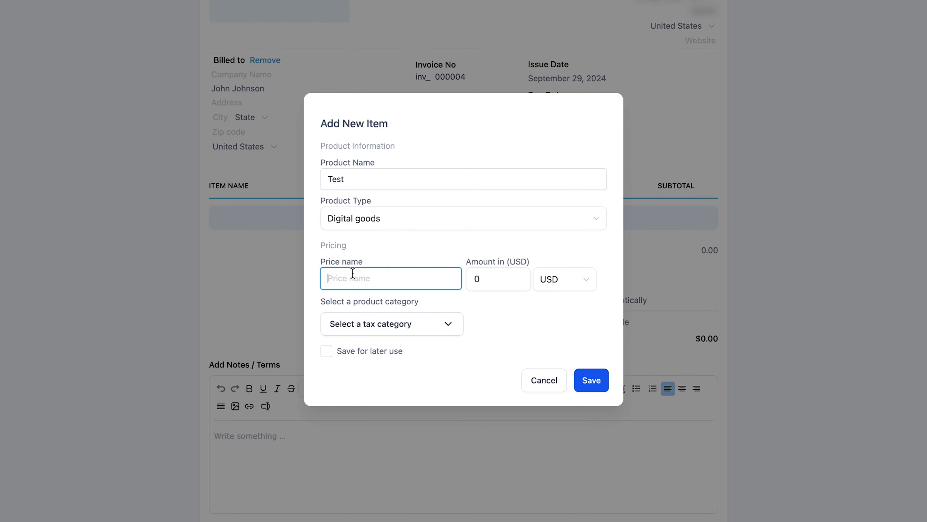
text(Test)
double_click(329, 281)
double_click(359, 176)
click(505, 283)
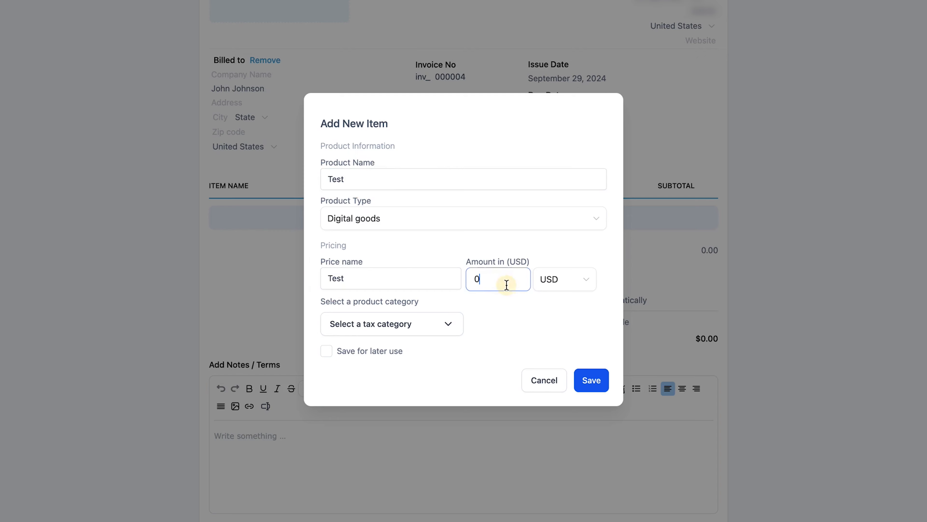
key(super+a)
text(1000)
Assign the tax category Exercise & Fitness Equipment Manuals to the item and save it to the invoice.
click(440, 272)
click(400, 333)
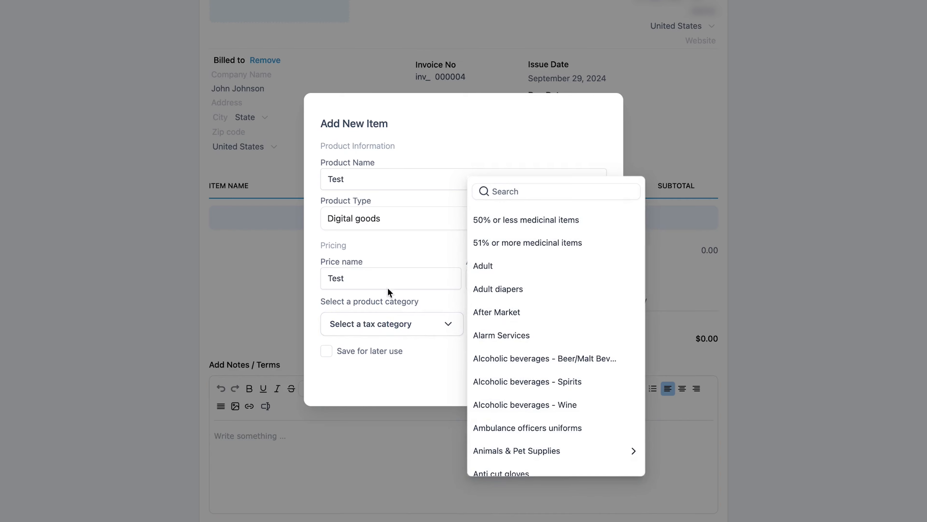
click(516, 334)
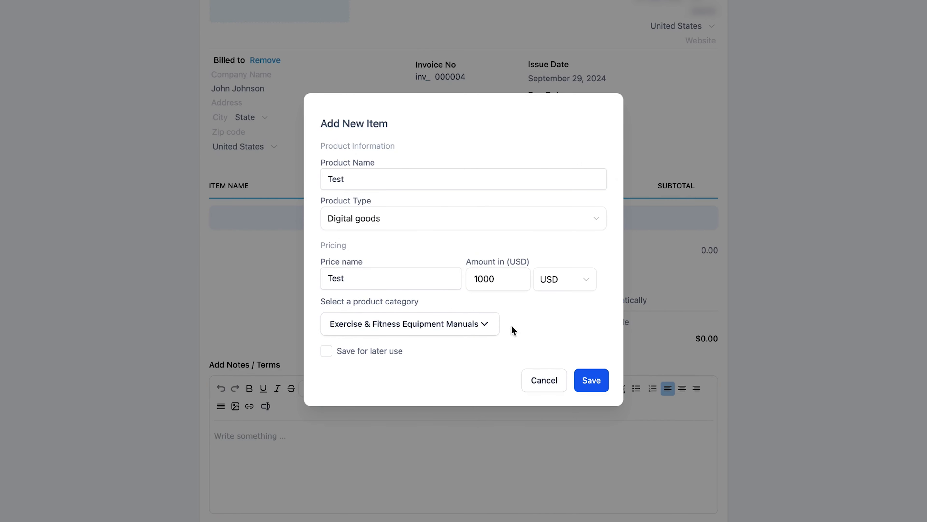
click(592, 381)
click(333, 483)
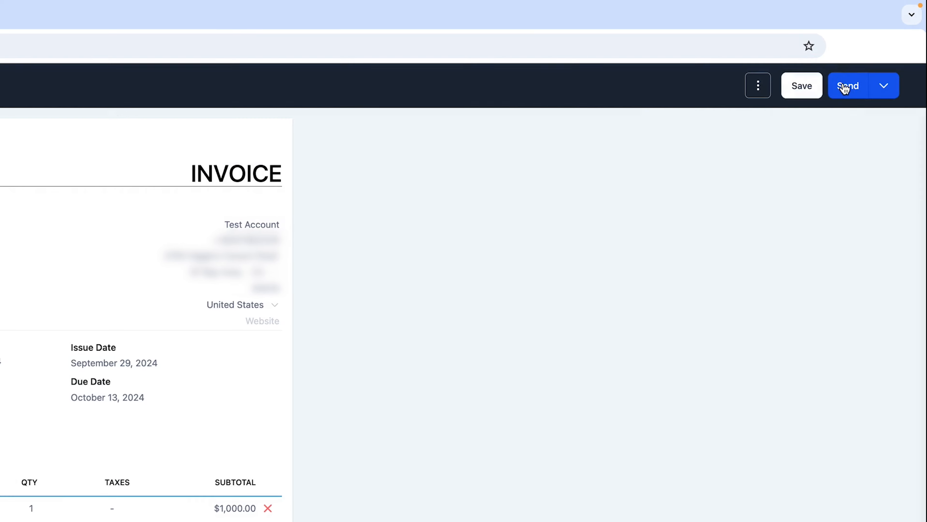
Send the invoice titled New Invoice #1 to the client by email only.
click(844, 88)
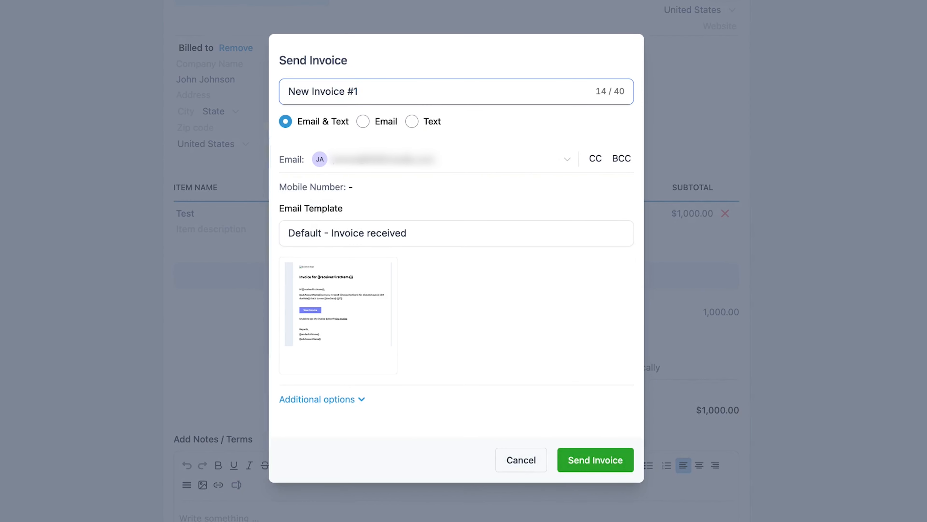
mouse_move(358, 91)
mouse_down()
mouse_move(307, 91)
mouse_move(358, 91)
mouse_up()
click(363, 121)
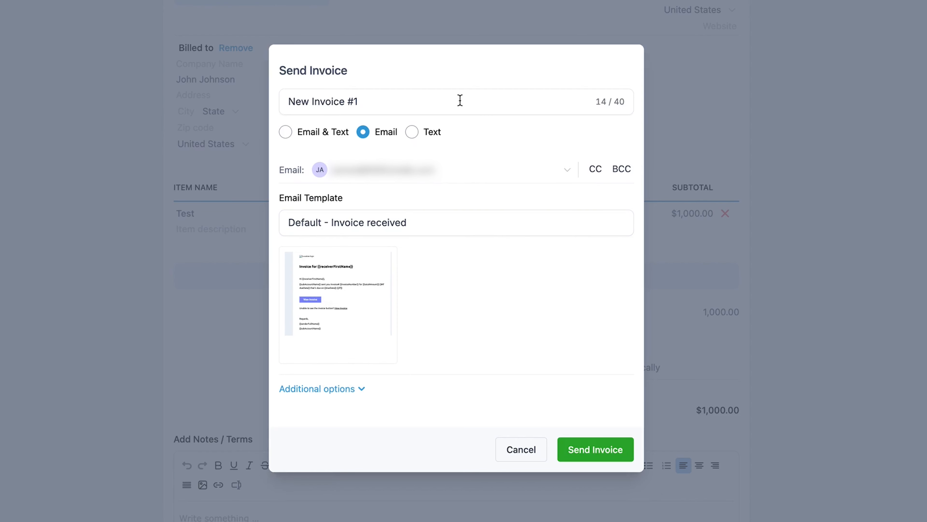
click(601, 453)
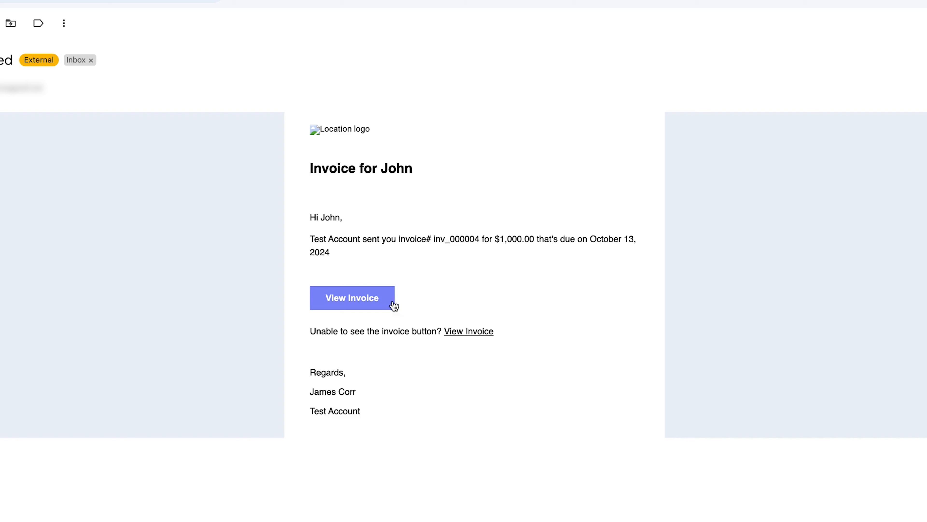
View the invoice from the received email and return to the Invoices overview in Payments.
click(353, 298)
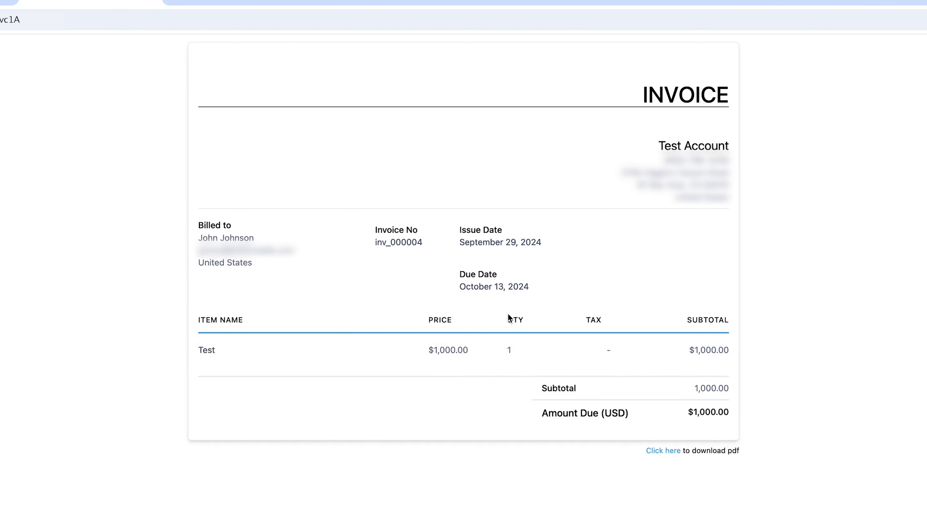
click(71, 7)
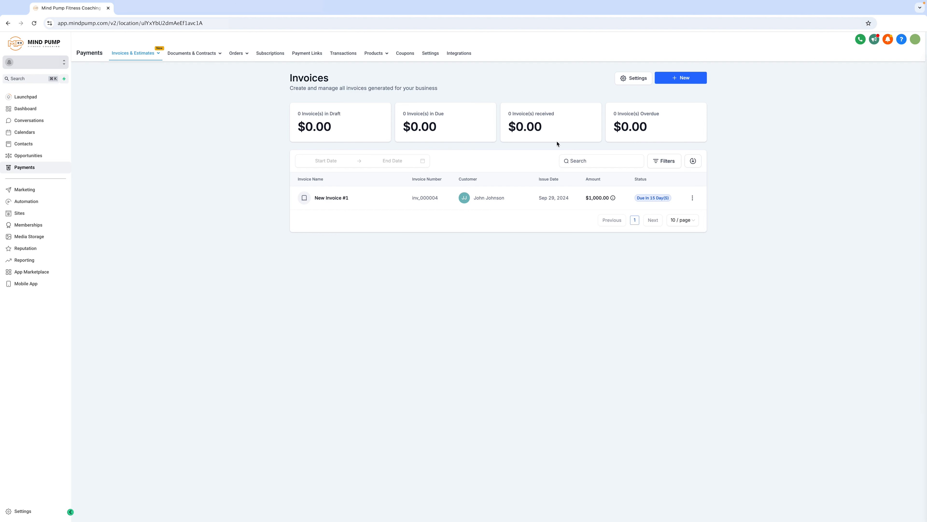
mouse_move(518, 132)
mouse_down()
mouse_move(544, 125)
mouse_move(531, 112)
mouse_move(518, 126)
mouse_up()
click(544, 126)
click(533, 114)
click(521, 125)
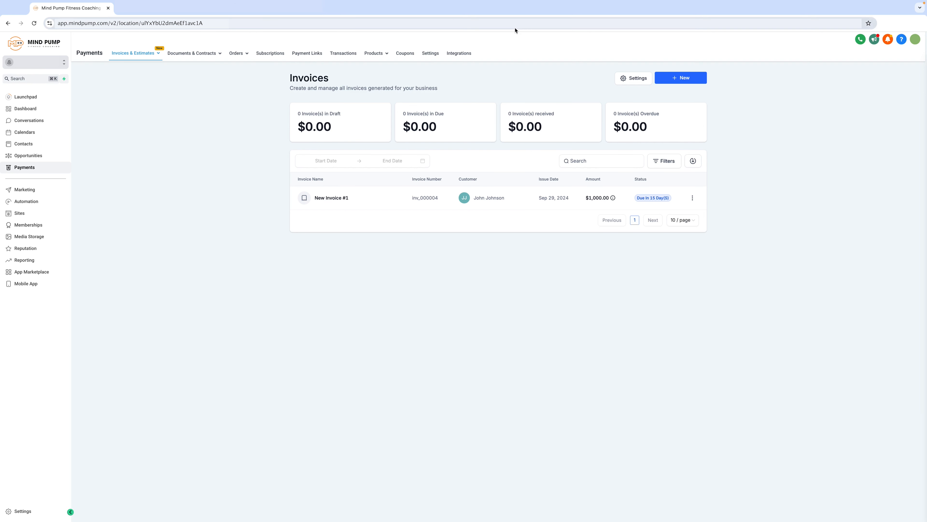